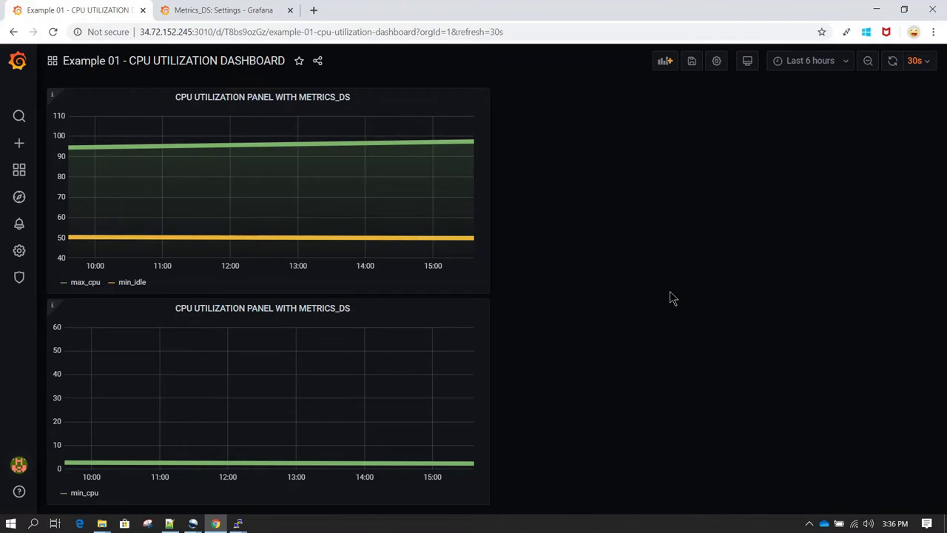
- Switch from the Grafana dashboard in Chrome to the PuTTY MySQL terminal
{"action": "left_click", "coordinate": [241, 524]}
- Run 'select dt, max(cpu) from metrics group by dt limit 10;' in MySQL and select the query text
{"action": "left_click", "coordinate": [305, 479]}
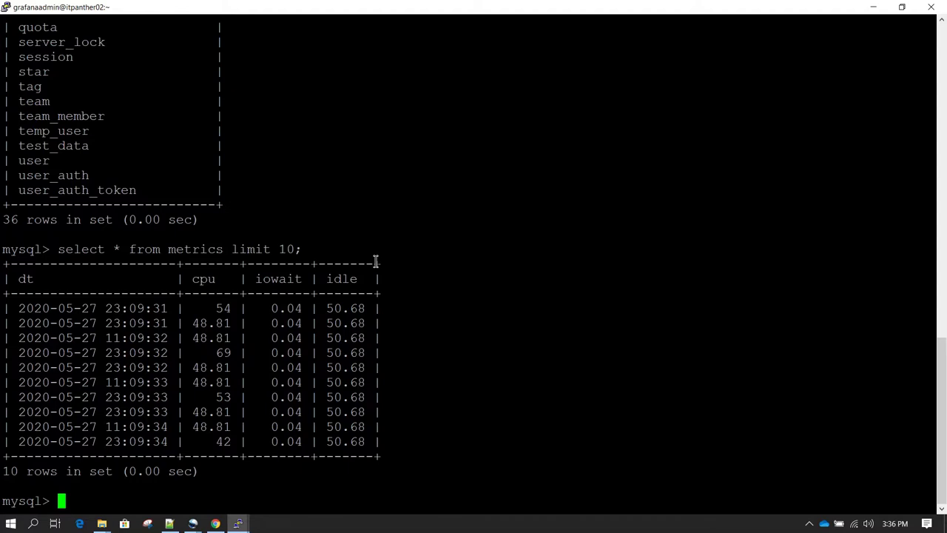
{"action": "type", "text": "select d"}
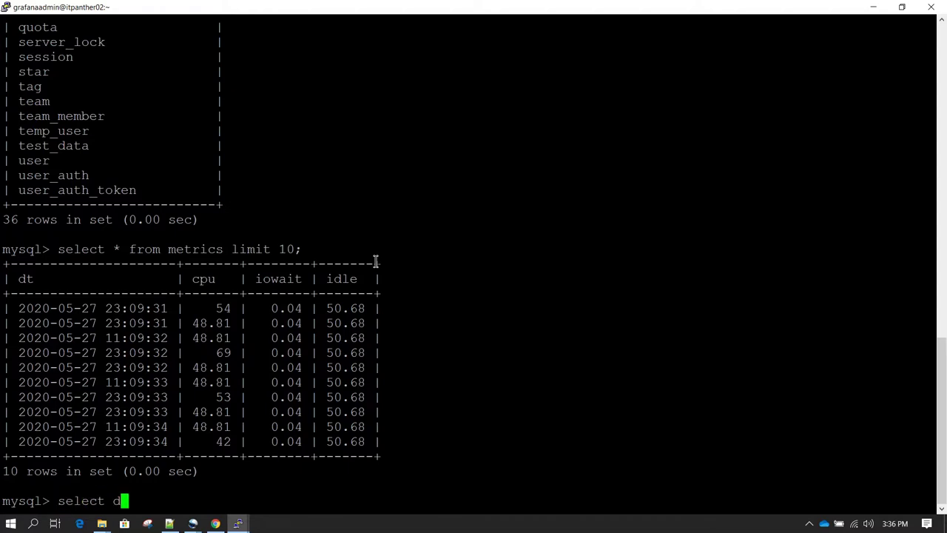
{"action": "type", "text": "t, max(cpu) "}
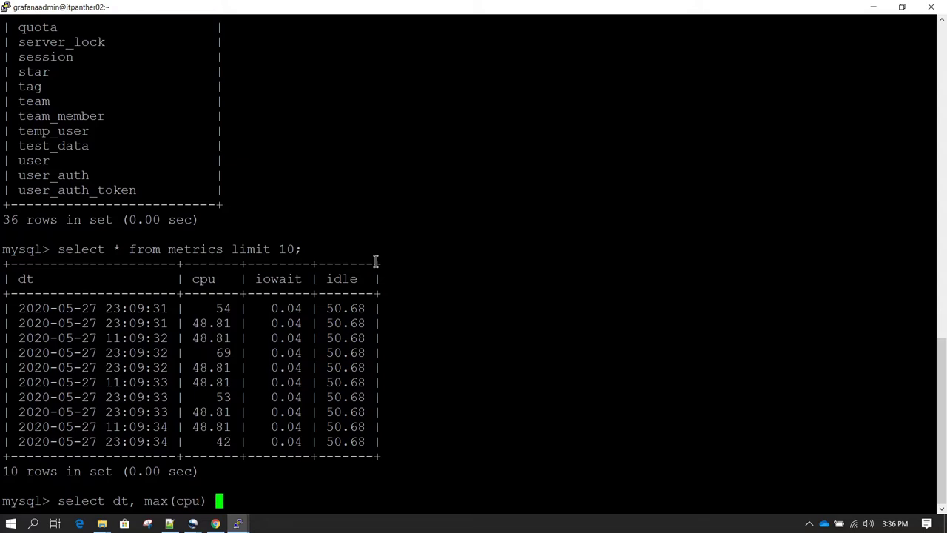
{"action": "type", "text": "from metrics "}
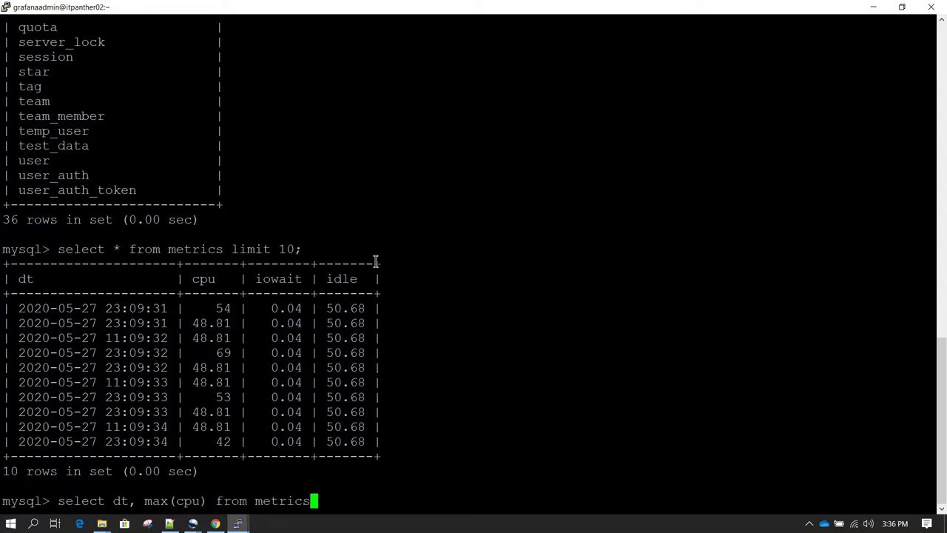
{"action": "type", "text": "group by "}
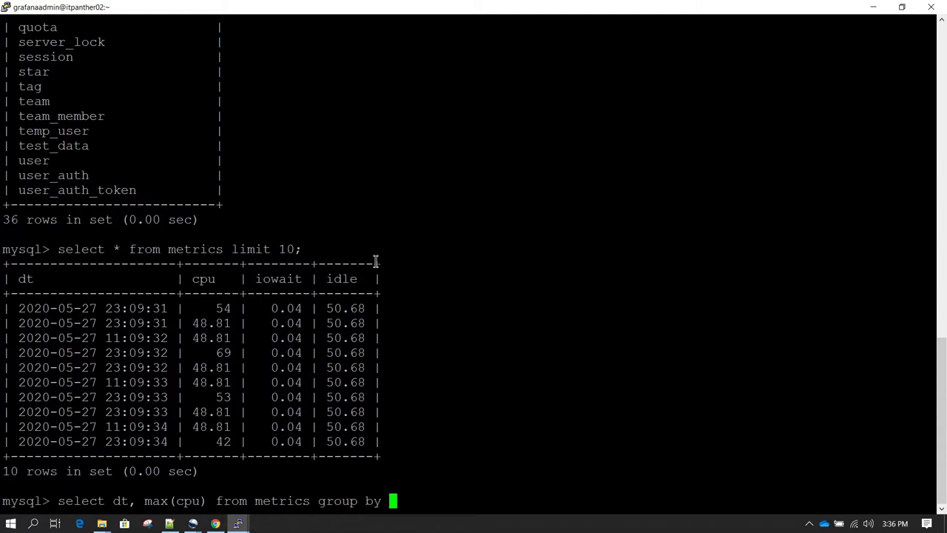
{"action": "type", "text": "dt"}
{"action": "type", "text": ";"}
{"action": "key", "text": "BackSpace"}
{"action": "type", "text": "limit"}
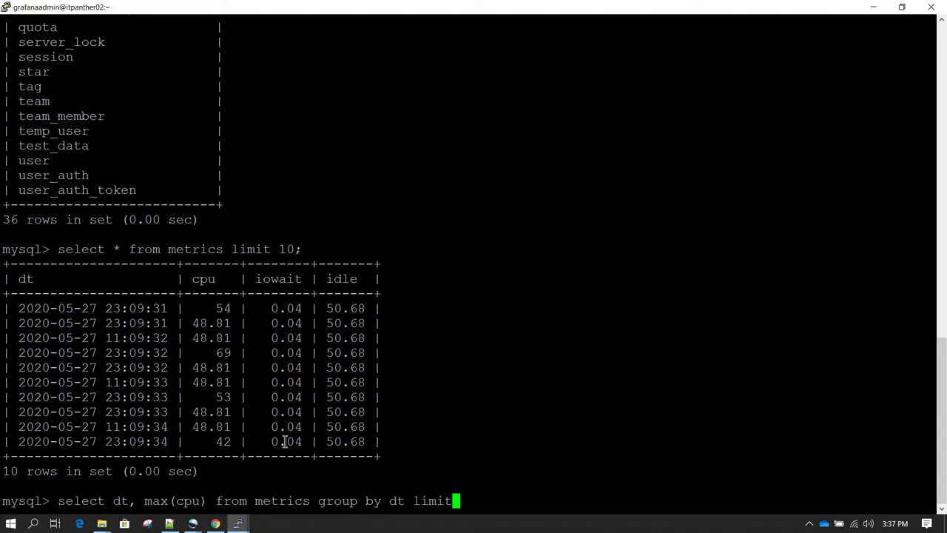
{"action": "type", "text": " 10;"}
{"action": "key", "text": "Return"}
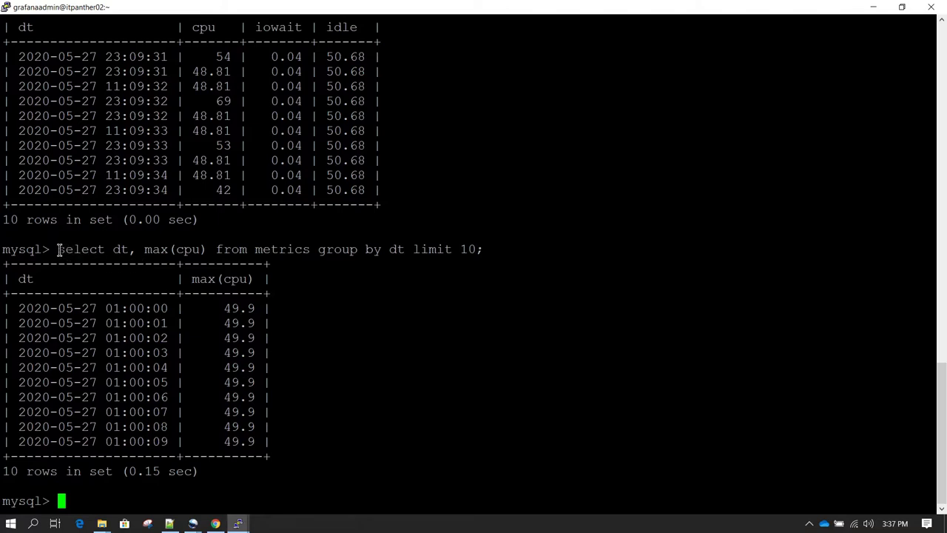
{"action": "mouse_move", "coordinate": [62, 250]}
{"action": "left_mouse_down"}
{"action": "mouse_move", "coordinate": [436, 249]}
{"action": "mouse_move", "coordinate": [392, 250]}
{"action": "mouse_move", "coordinate": [401, 248]}
{"action": "left_mouse_up"}
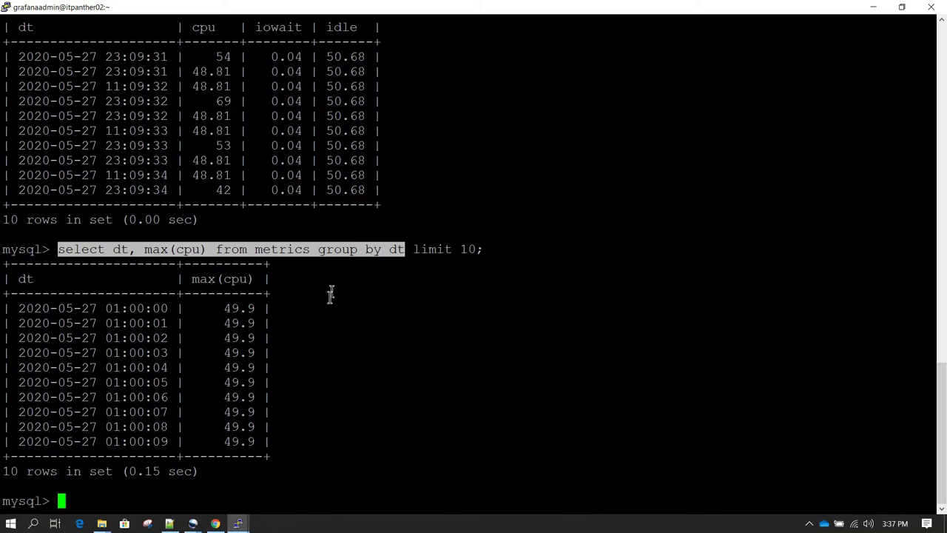
- Back in Grafana, duplicate the min_cpu panel via More > Duplicate and edit the copy
{"action": "left_click", "coordinate": [216, 523]}
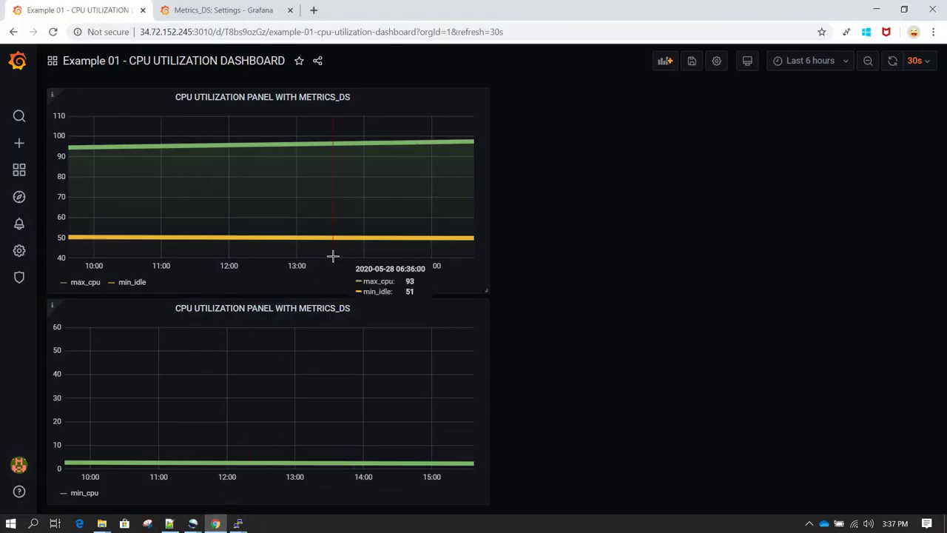
{"action": "left_click", "coordinate": [356, 310]}
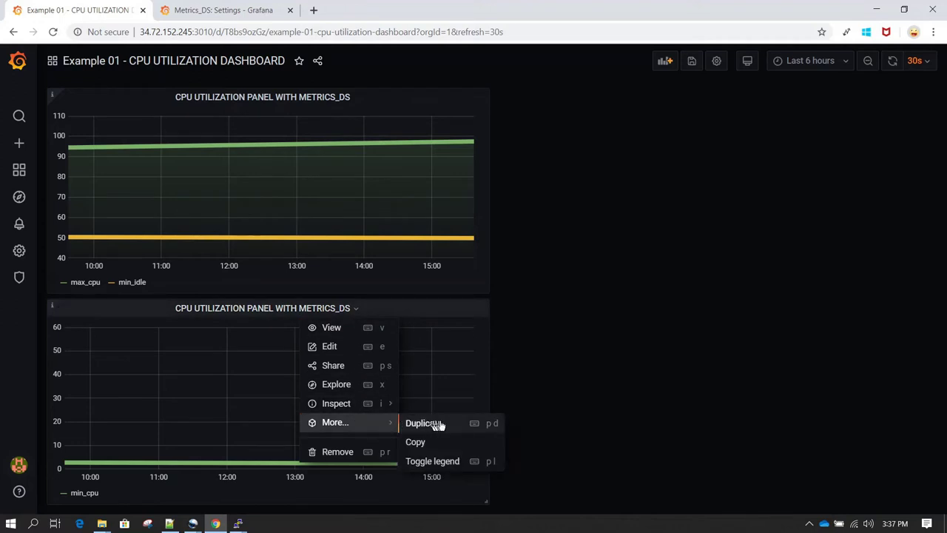
{"action": "mouse_move", "coordinate": [335, 422]}
{"action": "left_click", "coordinate": [453, 425]}
{"action": "left_click", "coordinate": [803, 100]}
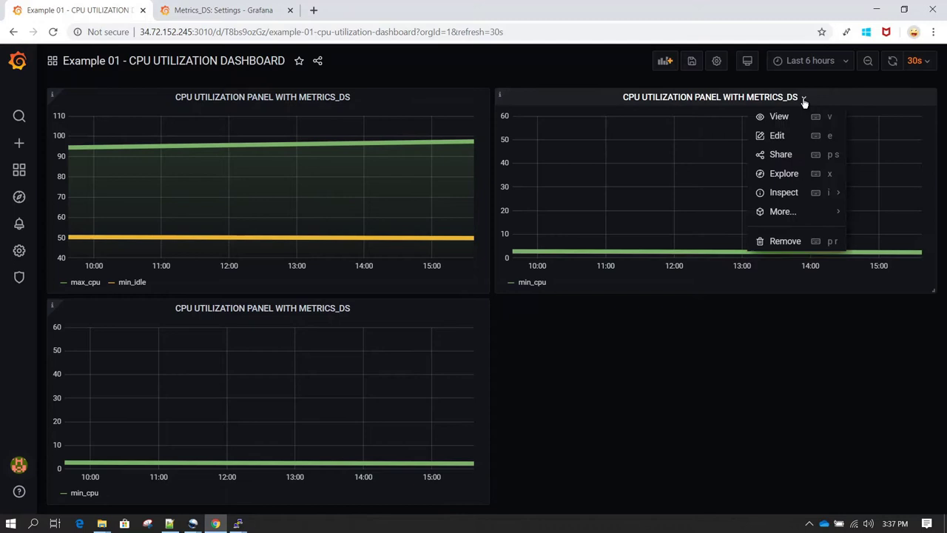
{"action": "left_click", "coordinate": [777, 136]}
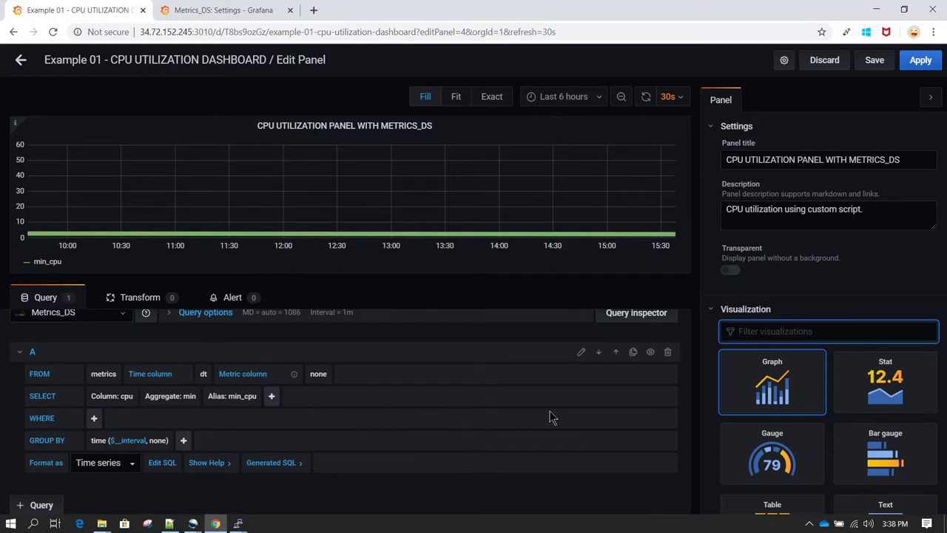
- Delete query A (the min_cpu query) from the duplicated panel's query list
{"action": "scroll", "coordinate": [623, 407], "scroll_direction": "up", "scroll_amount": 1}
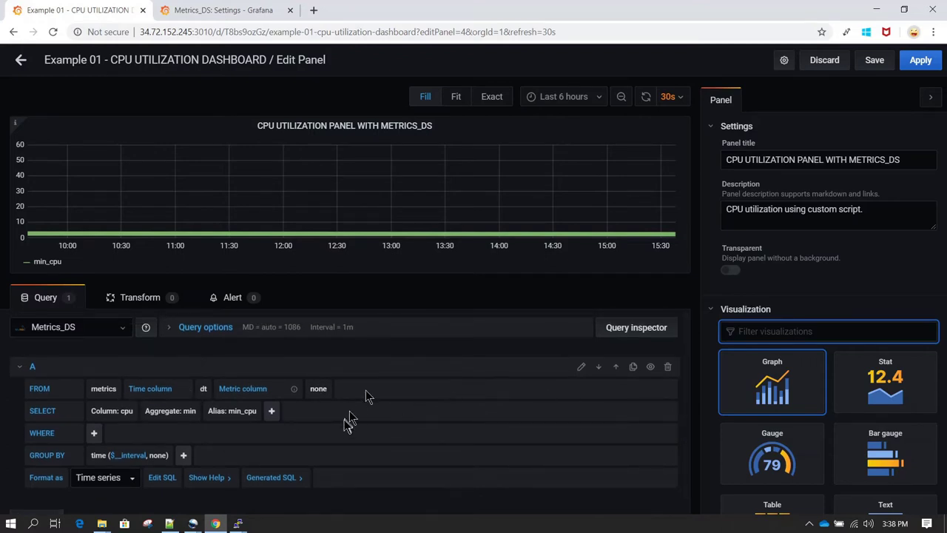
{"action": "left_click", "coordinate": [668, 367]}
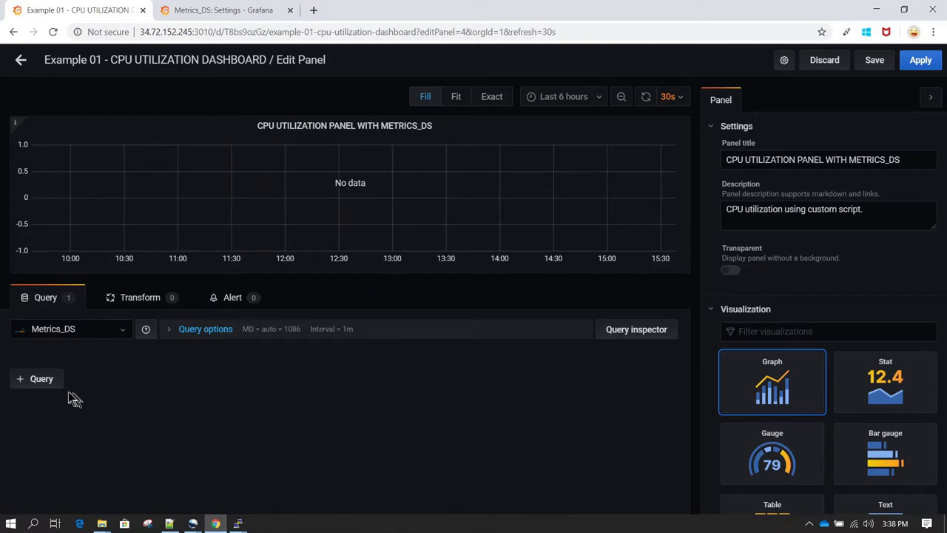
- Add a raw SQL query replacing the default text with 'select dt, max(cpu) from metrics group by dt'
{"action": "left_click", "coordinate": [42, 381]}
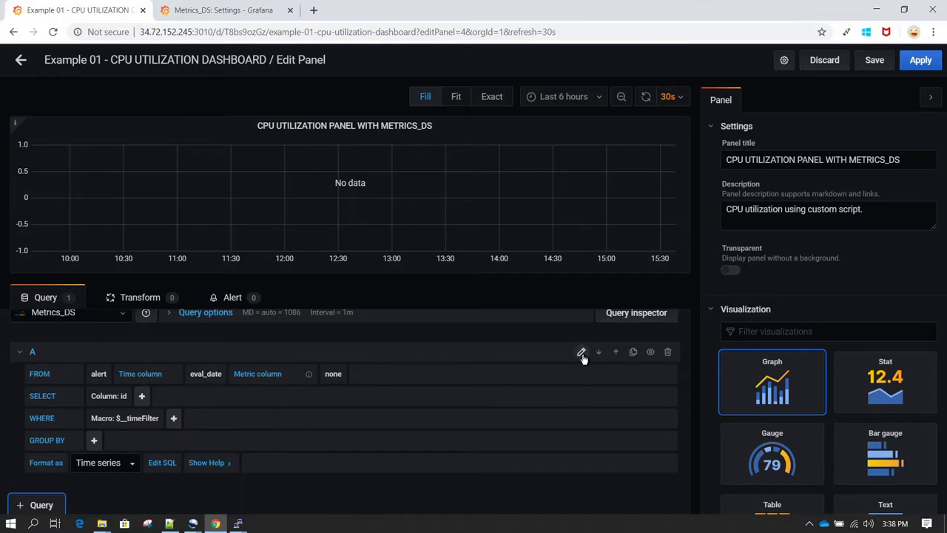
{"action": "left_click", "coordinate": [581, 353]}
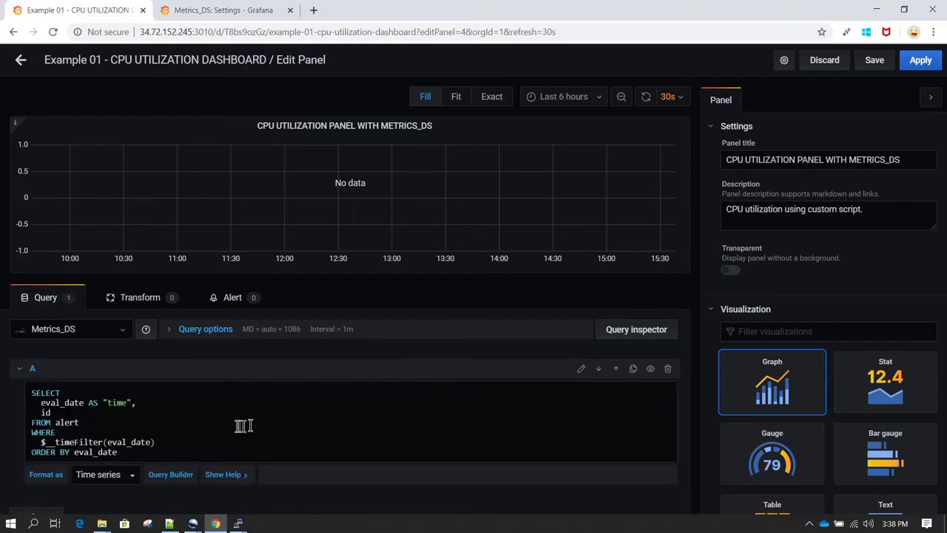
{"action": "scroll", "coordinate": [228, 426], "scroll_direction": "down", "scroll_amount": 1}
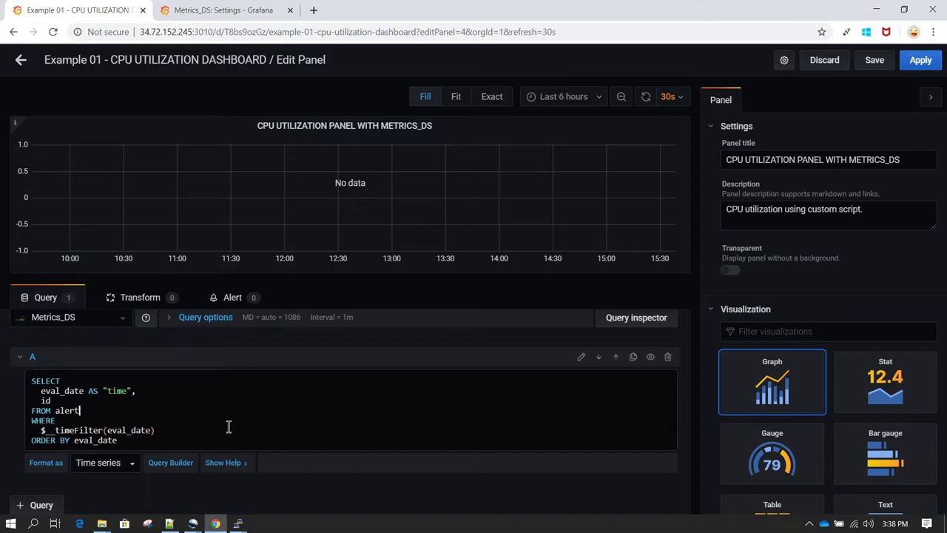
{"action": "left_click", "coordinate": [111, 409]}
{"action": "key", "text": "ctrl+a"}
{"action": "key", "text": "BackSpace"}
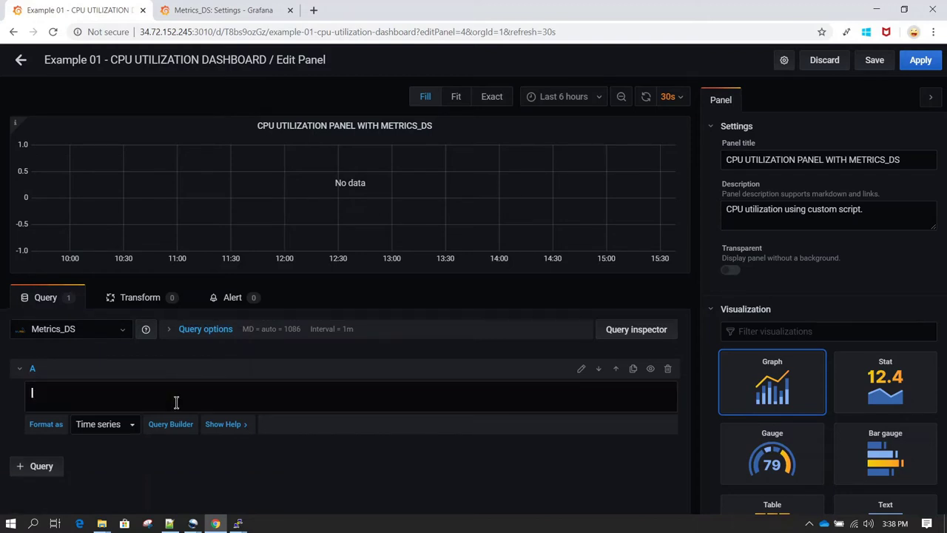
{"action": "type", "text": "select dt, max(cpu) from metrics group by dt"}
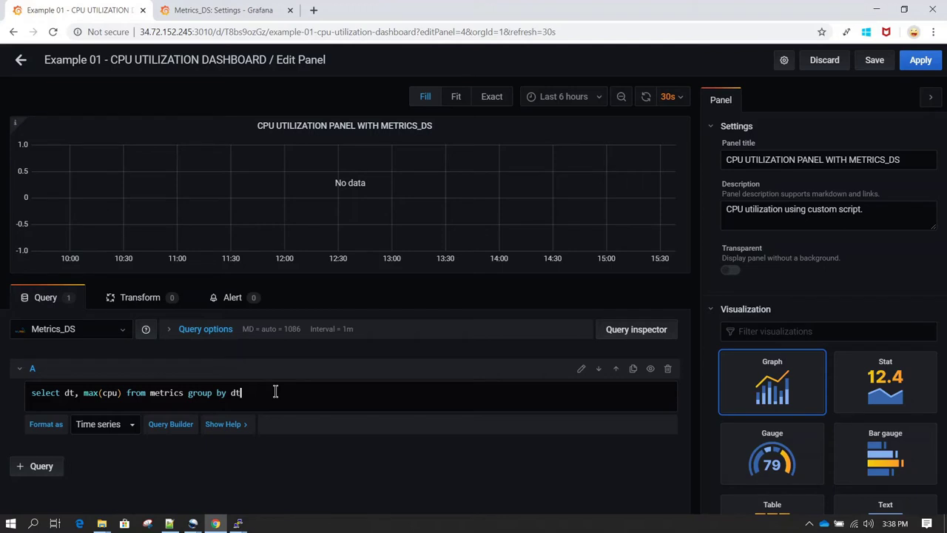
- Change query A to 'select dt as "time", max(cpu) from metrics group by dt'
{"action": "key", "text": "Return"}
{"action": "key", "text": "BackSpace"}
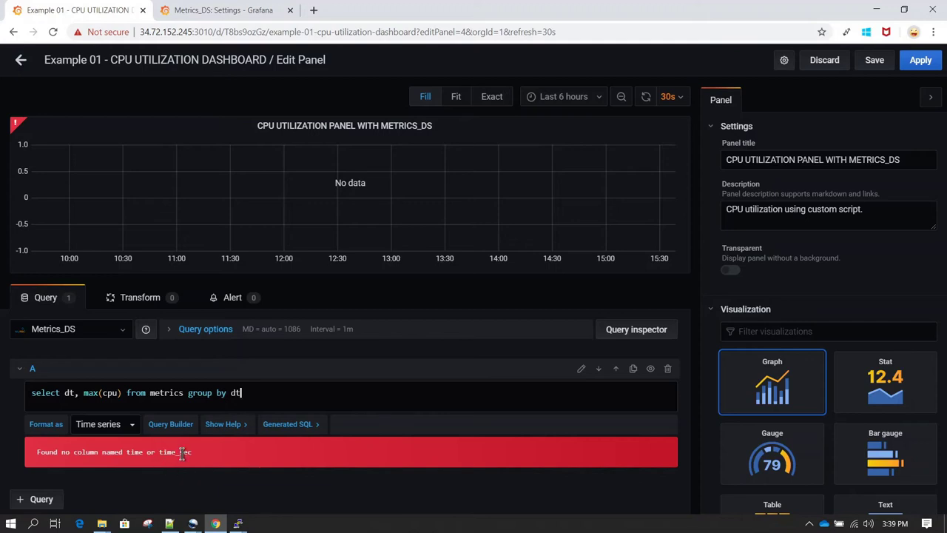
{"action": "left_click", "coordinate": [76, 393]}
{"action": "type", "text": ","}
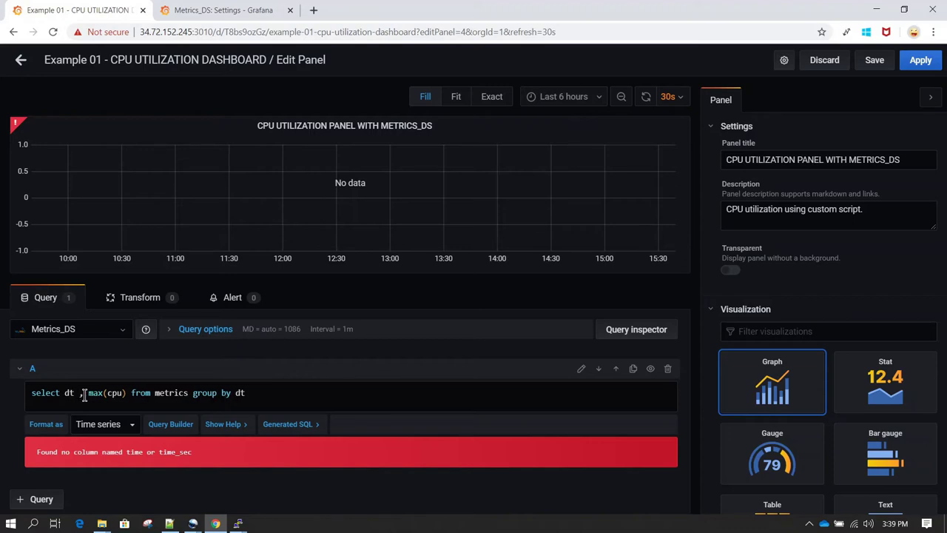
{"action": "type", "text": "as \"t"}
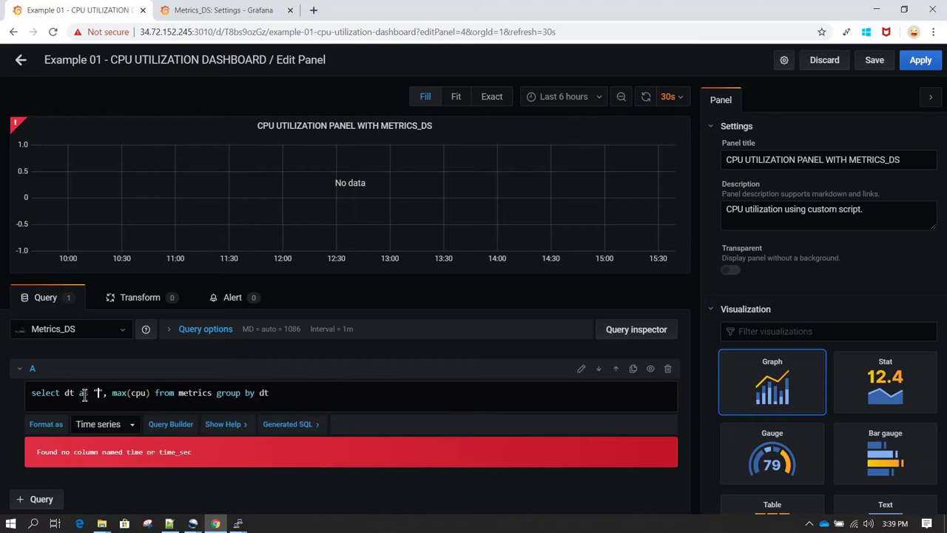
{"action": "type", "text": "ime\""}
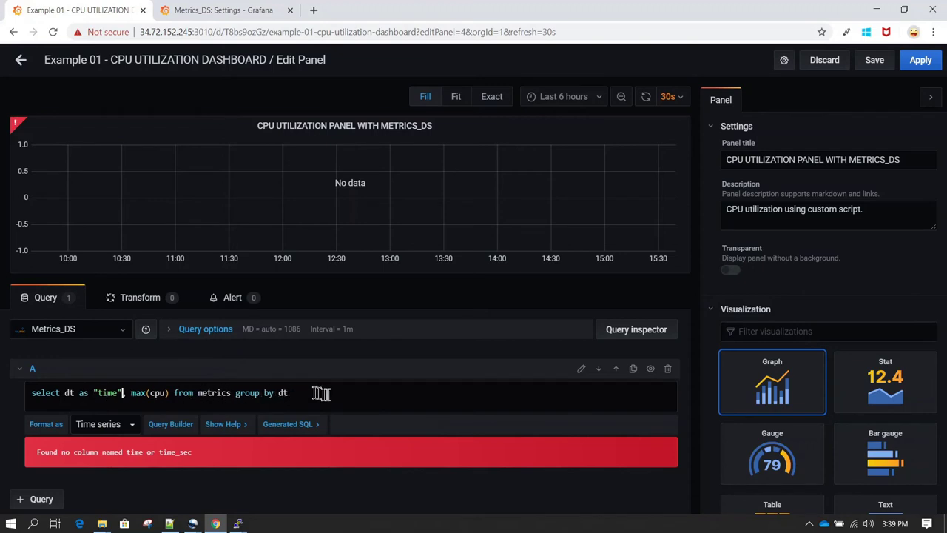
{"action": "left_click", "coordinate": [327, 392]}
{"action": "key", "text": "Return"}
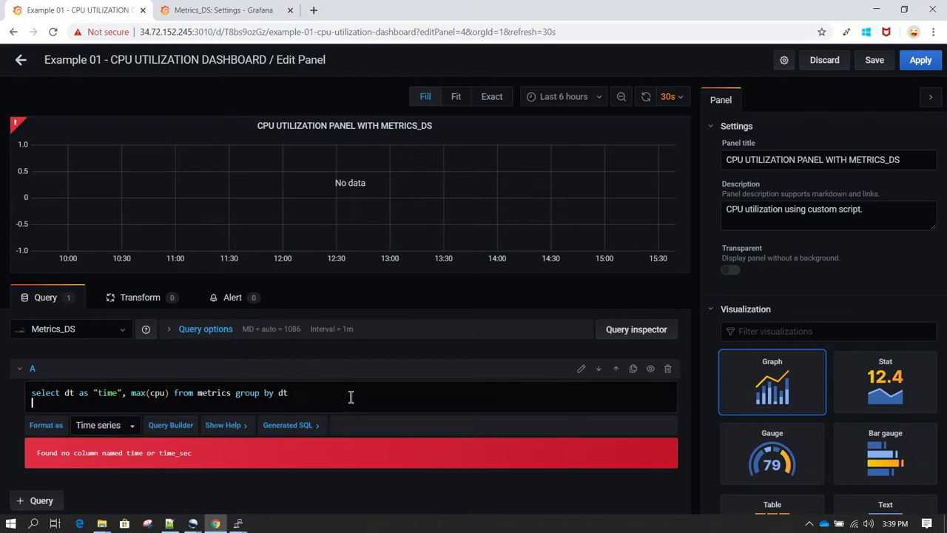
{"action": "key", "text": "BackSpace"}
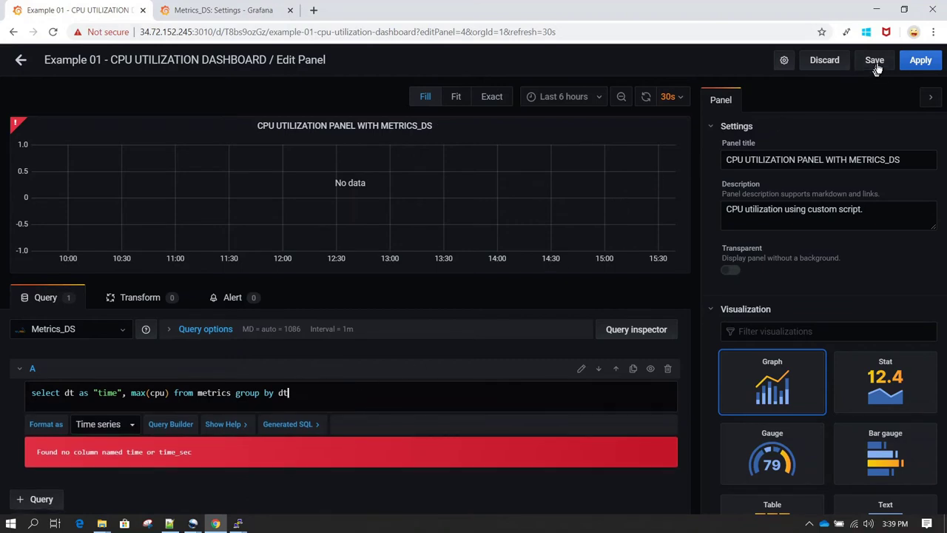
- Save the dashboard, entering the change note 'added a panel with custom query.'
{"action": "left_click", "coordinate": [876, 62]}
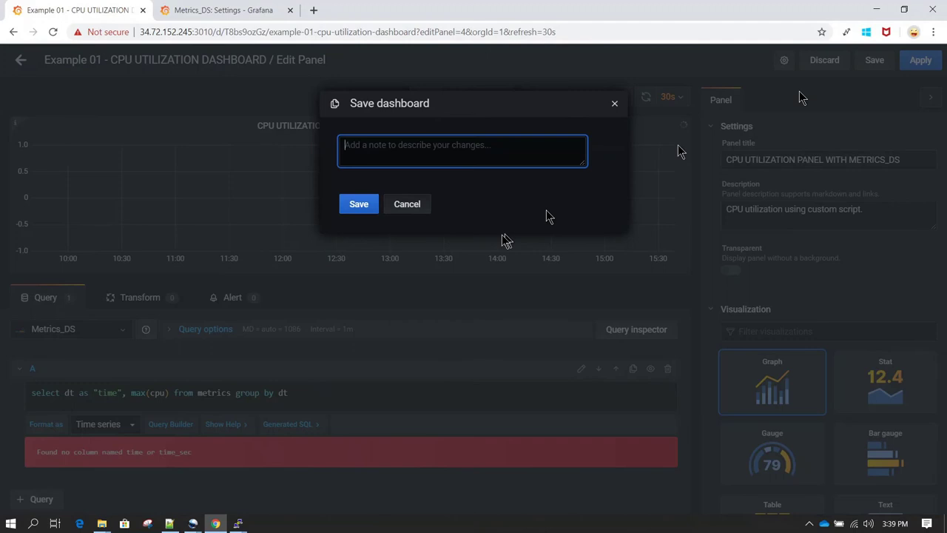
{"action": "type", "text": "added a pa"}
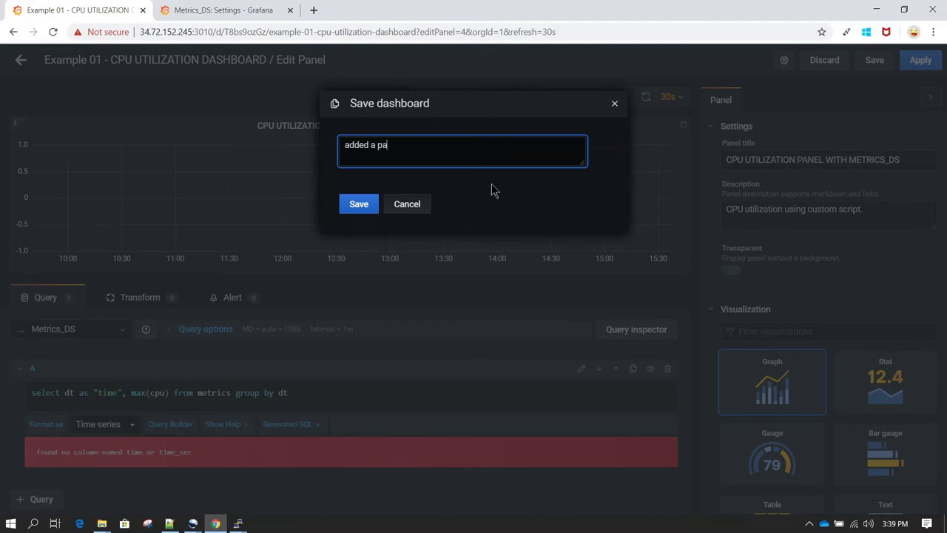
{"action": "type", "text": "nel with custom query."}
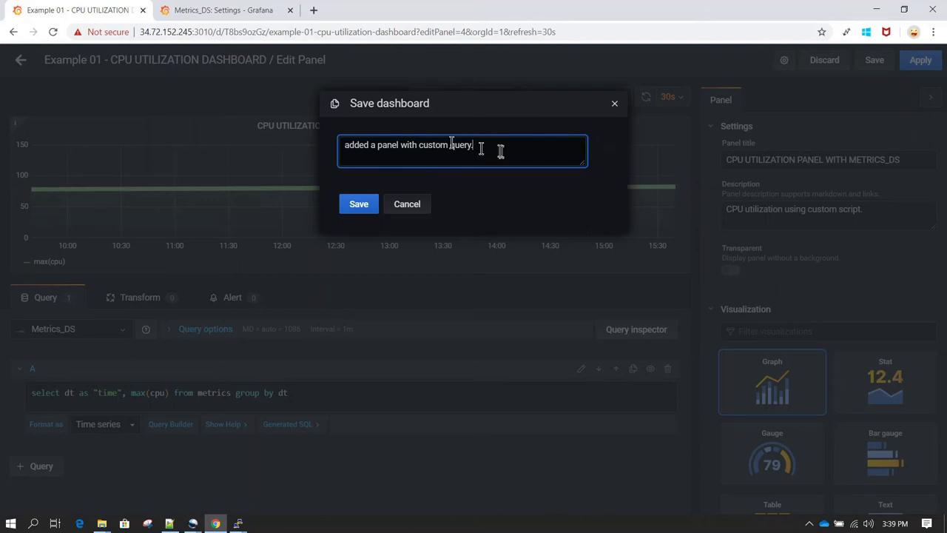
{"action": "left_click_drag", "start_coordinate": [502, 151], "coordinate": [323, 144]}
{"action": "left_click", "coordinate": [494, 141]}
{"action": "left_click", "coordinate": [355, 205]}
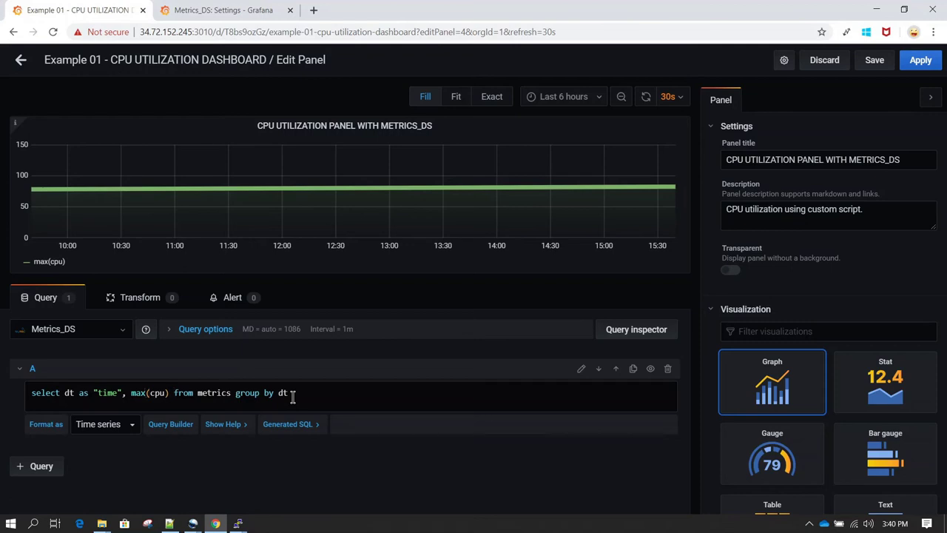
- Insert ', min(cpu)' after max(cpu) in the query, leaving auto-refresh at 30s
{"action": "type", "text": ",  "}
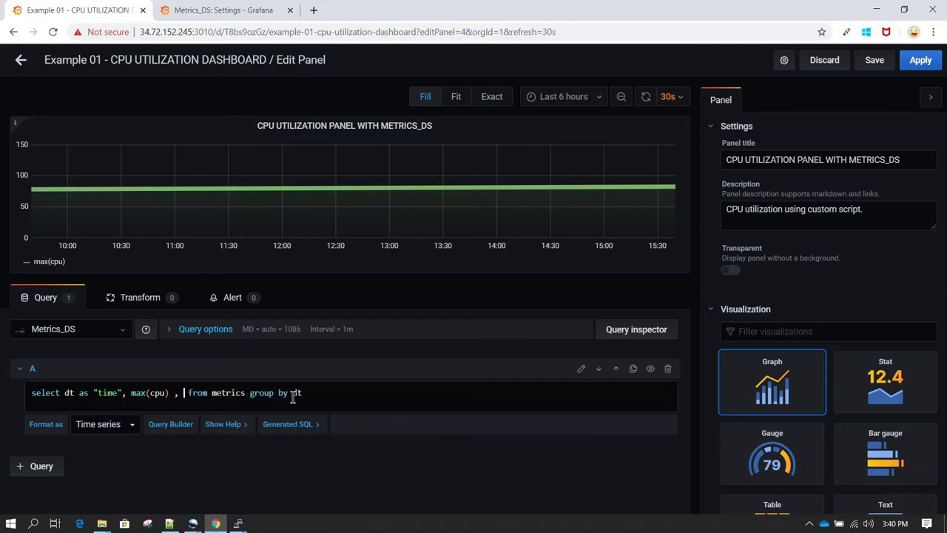
{"action": "type", "text": "min(c"}
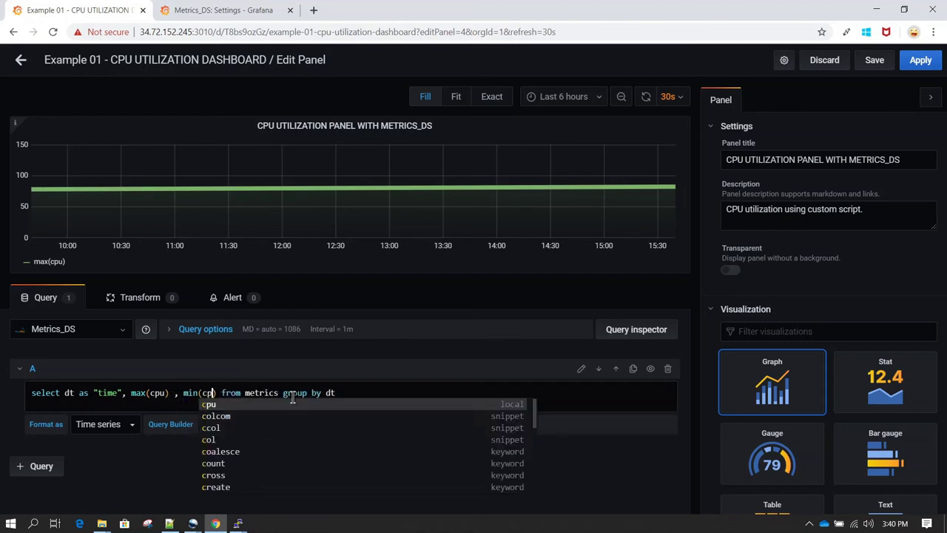
{"action": "type", "text": "pu)"}
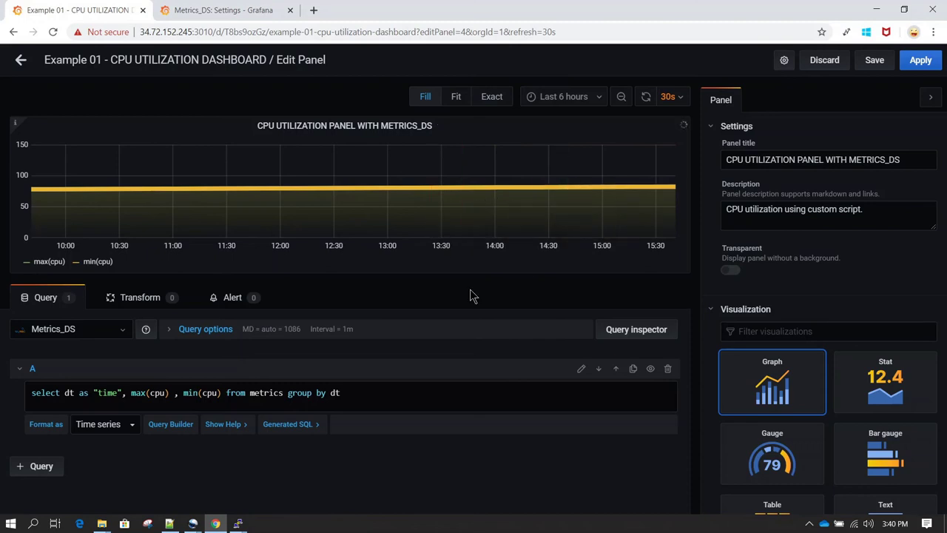
{"action": "left_click", "coordinate": [680, 101]}
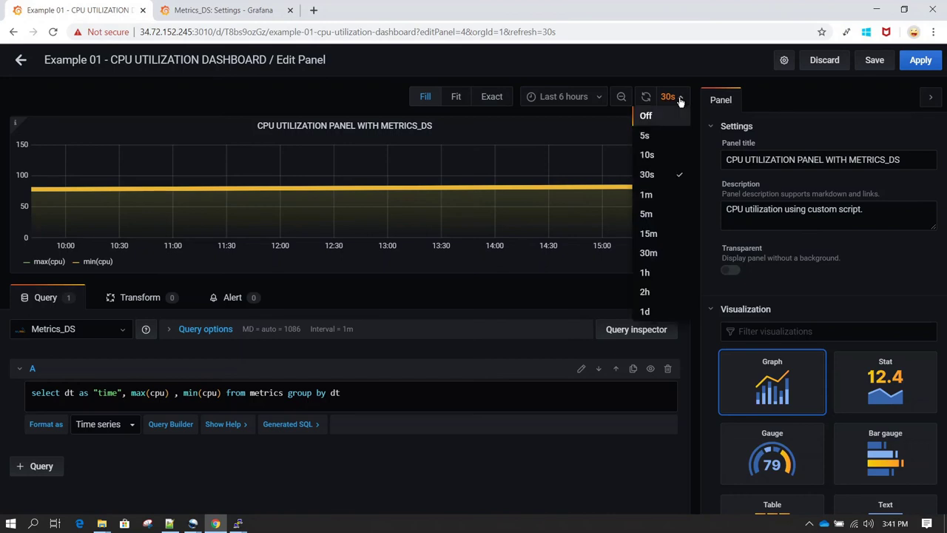
{"action": "left_click", "coordinate": [380, 399]}
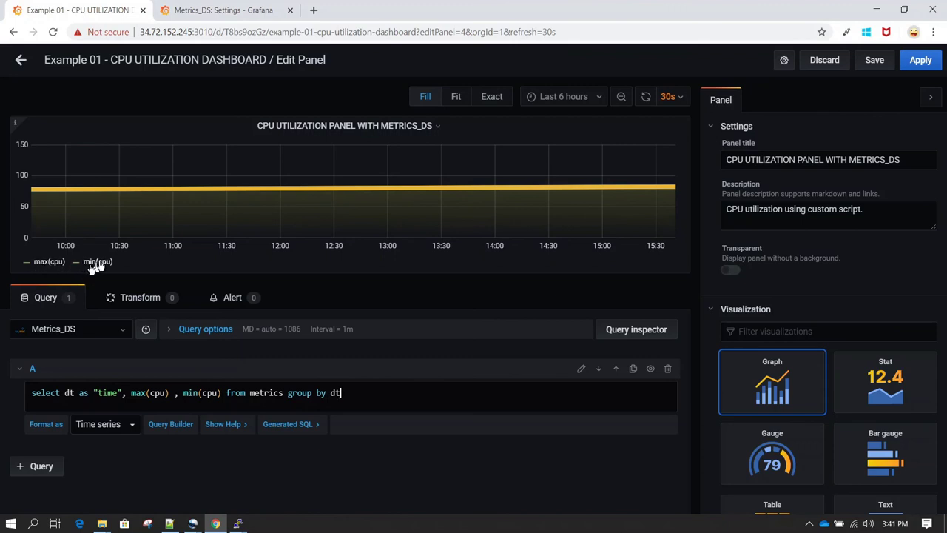
- Alias max(cpu) as "max_cpu" and min(cpu) as "min_cpu", then refresh the graph
{"action": "left_click", "coordinate": [174, 393]}
{"action": "type", "text": "as "}
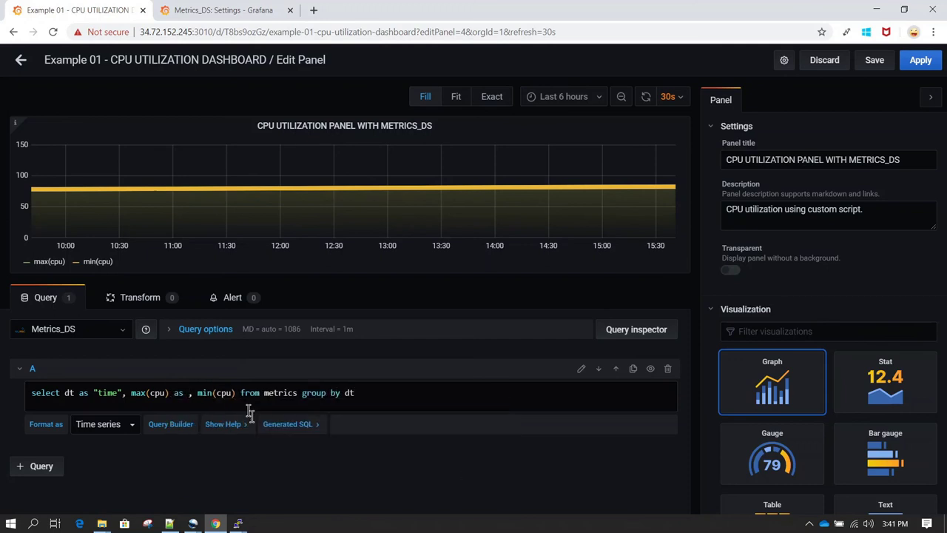
{"action": "type", "text": "\""}
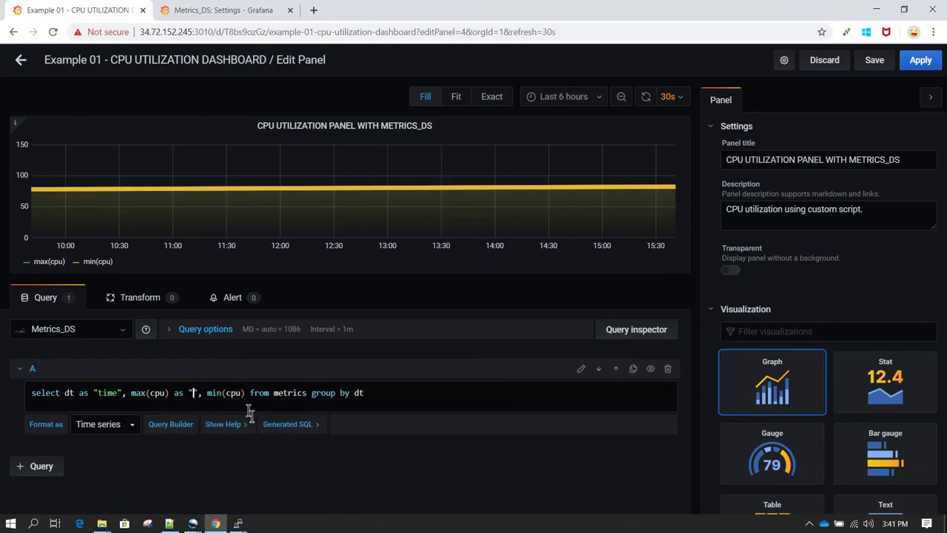
{"action": "type", "text": "max_cpu"}
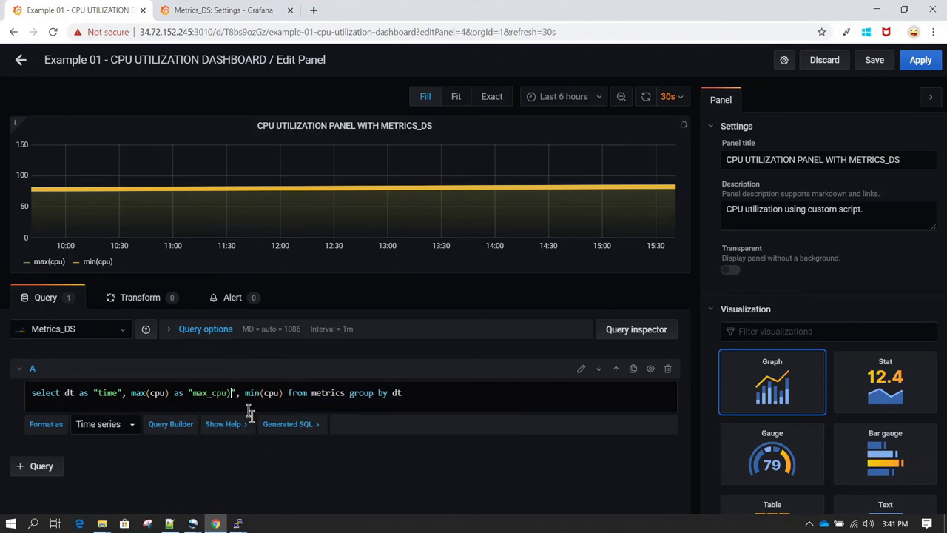
{"action": "key", "text": "BackSpace"}
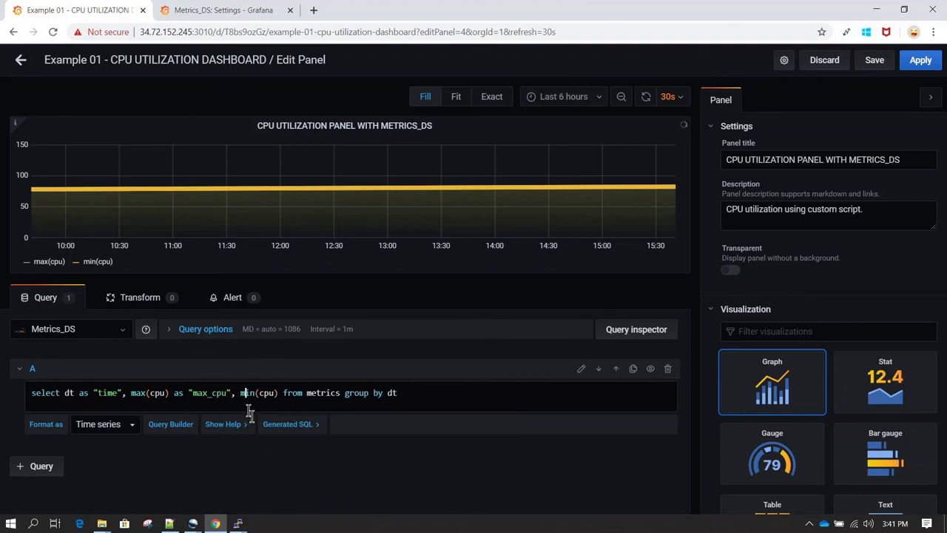
{"action": "type", "text": "a"}
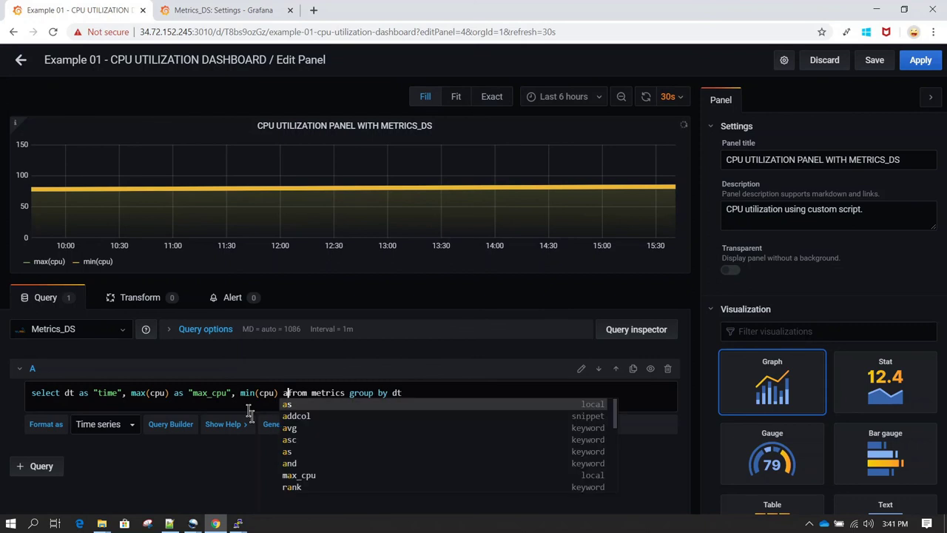
{"action": "type", "text": "s \"min"}
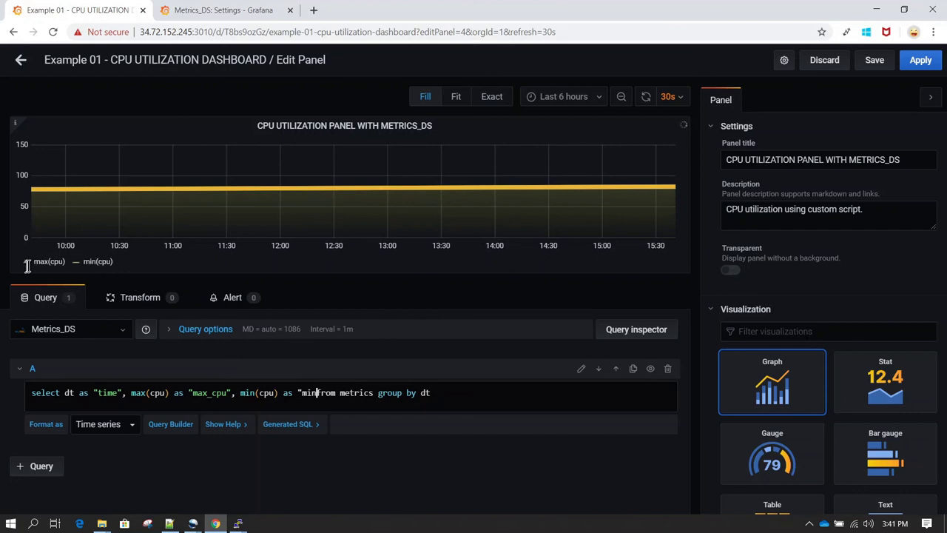
{"action": "type", "text": "_cpu\""}
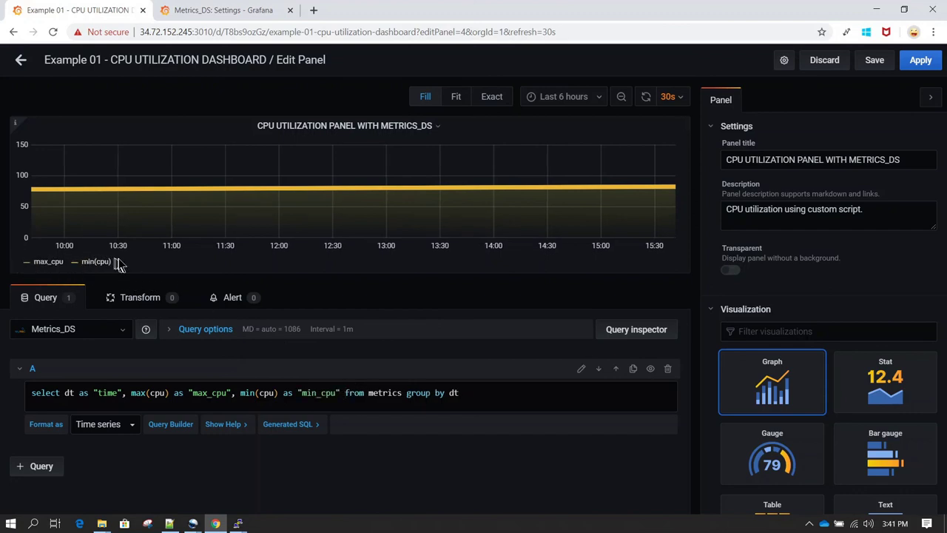
{"action": "left_click", "coordinate": [435, 392]}
{"action": "left_click", "coordinate": [645, 102]}
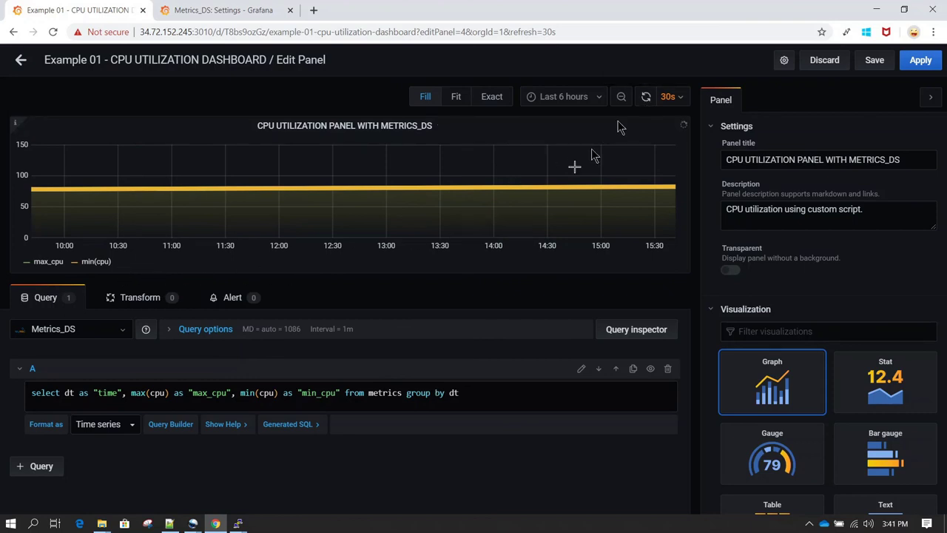